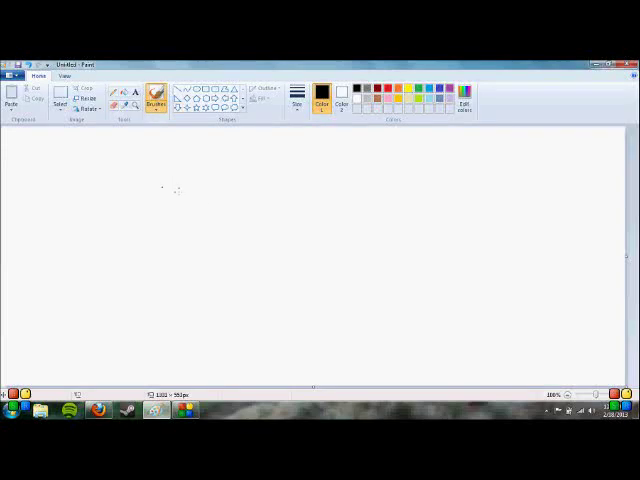
# Draw the black freehand outline of a two-necked guitar with its body.
pyautogui.moveTo(203, 207)
pyautogui.mouseDown()
pyautogui.moveTo(224, 194)
pyautogui.moveTo(318, 285)
pyautogui.moveTo(346, 277)
pyautogui.moveTo(363, 284)
pyautogui.moveTo(370, 272)
pyautogui.moveTo(314, 214)
pyautogui.moveTo(290, 211)
pyautogui.moveTo(252, 168)
pyautogui.moveTo(287, 154)
pyautogui.moveTo(304, 180)
pyautogui.moveTo(326, 190)
pyautogui.moveTo(397, 271)
pyautogui.moveTo(439, 281)
pyautogui.moveTo(429, 259)
pyautogui.moveTo(443, 220)
pyautogui.moveTo(466, 242)
pyautogui.moveTo(474, 284)
pyautogui.moveTo(505, 315)
pyautogui.moveTo(521, 358)
pyautogui.moveTo(438, 367)
pyautogui.moveTo(383, 343)
pyautogui.moveTo(313, 333)
pyautogui.moveTo(268, 283)
pyautogui.moveTo(226, 254)
pyautogui.moveTo(201, 217)
pyautogui.moveTo(204, 207)
pyautogui.mouseUp()
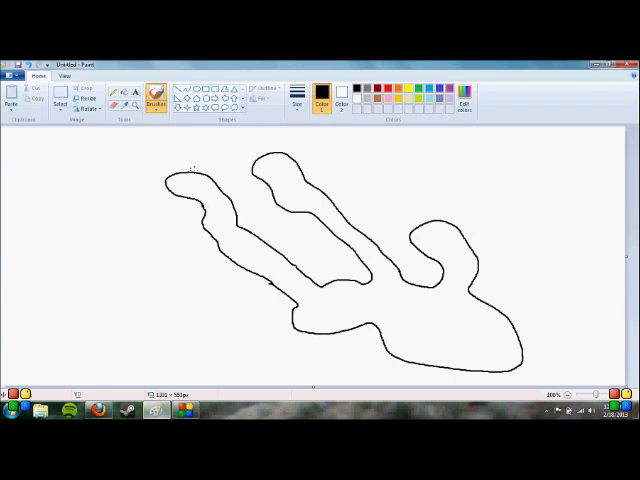
# Close the left headstock outline and add tuning pegs to it.
pyautogui.moveTo(206, 170); pyautogui.dragTo(203, 174)
pyautogui.click(232, 204)
pyautogui.moveTo(242, 214); pyautogui.dragTo(237, 218)
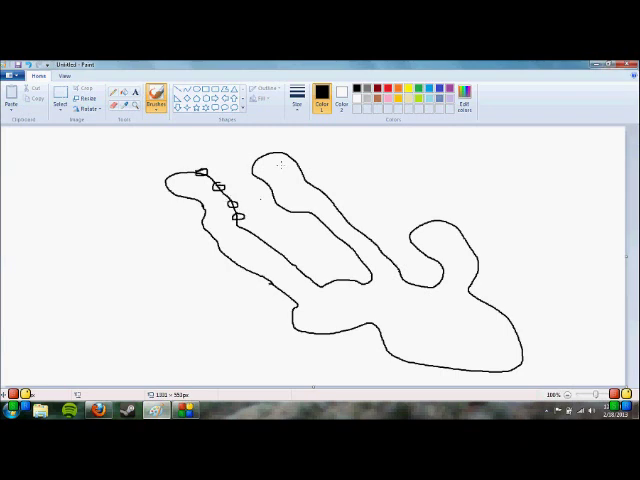
# Draw four tuning pegs down the right headstock.
pyautogui.moveTo(290, 147); pyautogui.dragTo(288, 156)
pyautogui.click(297, 163)
pyautogui.click(307, 173)
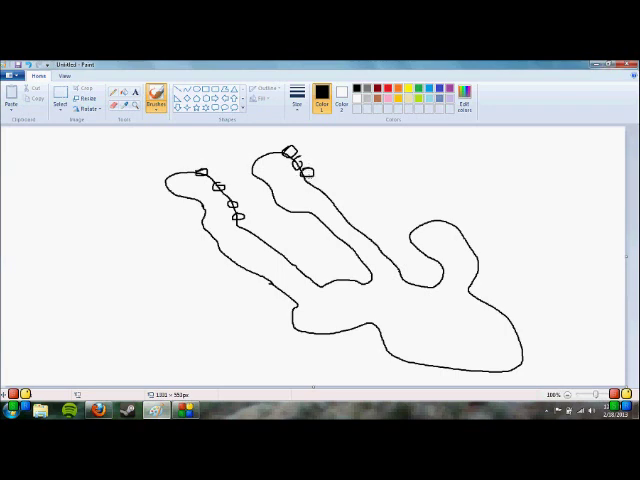
pyautogui.moveTo(315, 181); pyautogui.dragTo(312, 187)
# Draw the bridge, a small pickup left of it, and a string up the right neck.
pyautogui.moveTo(486, 323)
pyautogui.mouseDown()
pyautogui.moveTo(417, 351)
pyautogui.moveTo(410, 339)
pyautogui.moveTo(471, 318)
pyautogui.moveTo(485, 324)
pyautogui.moveTo(429, 344)
pyautogui.moveTo(451, 335)
pyautogui.moveTo(421, 306)
pyautogui.moveTo(442, 298)
pyautogui.moveTo(457, 305)
pyautogui.mouseUp()
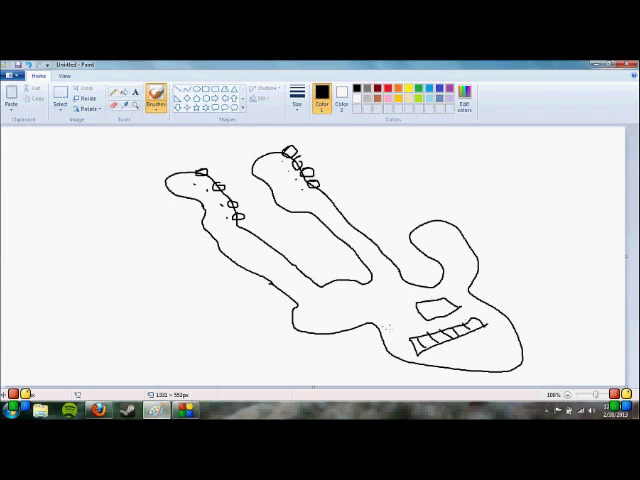
pyautogui.moveTo(376, 313); pyautogui.dragTo(392, 328)
pyautogui.moveTo(430, 310)
pyautogui.mouseDown()
pyautogui.moveTo(364, 264)
pyautogui.moveTo(307, 188)
pyautogui.moveTo(288, 180)
pyautogui.moveTo(474, 336)
pyautogui.moveTo(296, 184)
pyautogui.mouseUp()
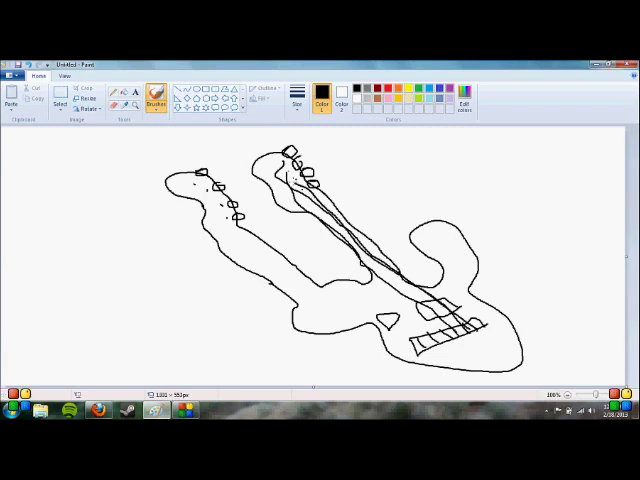
# Add another right-neck string and three string lines along the left neck.
pyautogui.moveTo(322, 208); pyautogui.dragTo(460, 328)
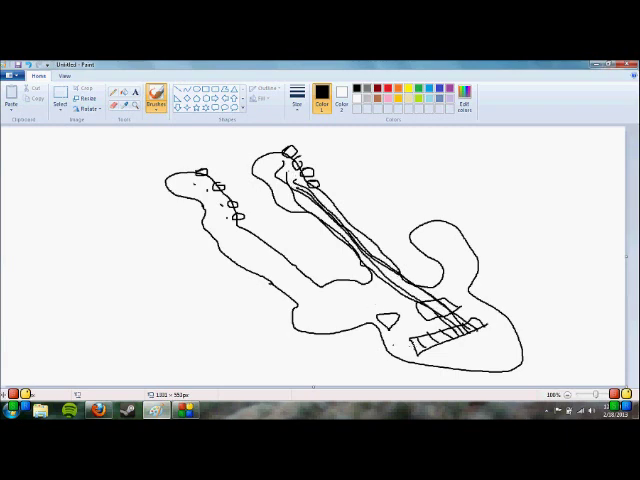
pyautogui.moveTo(385, 322)
pyautogui.mouseDown()
pyautogui.moveTo(314, 292)
pyautogui.moveTo(246, 241)
pyautogui.moveTo(237, 224)
pyautogui.mouseUp()
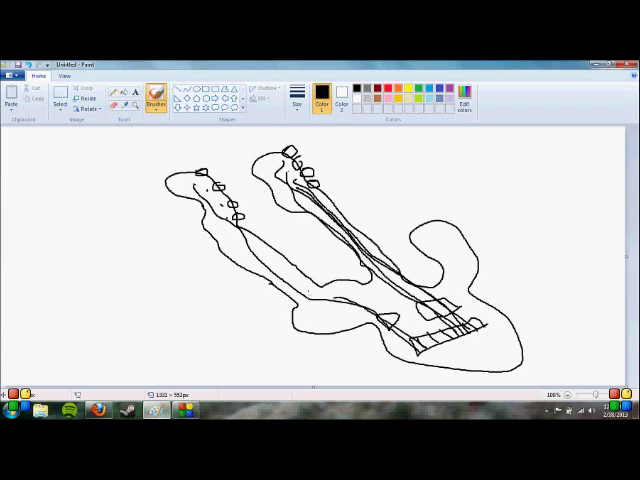
pyautogui.moveTo(242, 248)
pyautogui.mouseDown()
pyautogui.moveTo(202, 200)
pyautogui.moveTo(205, 186)
pyautogui.mouseUp()
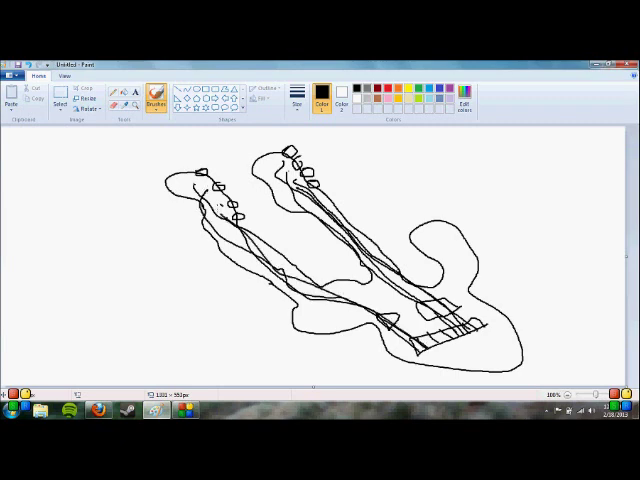
pyautogui.moveTo(213, 172); pyautogui.dragTo(338, 298)
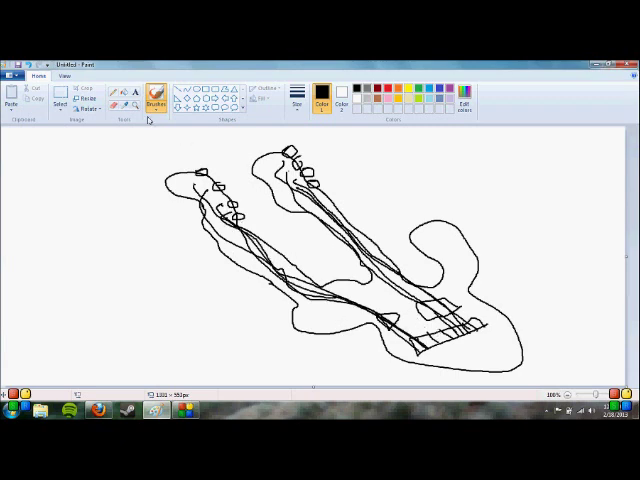
# Erase the lower body outline and brush a new, lower bottom edge.
pyautogui.click(113, 104)
pyautogui.moveTo(372, 330); pyautogui.dragTo(383, 323)
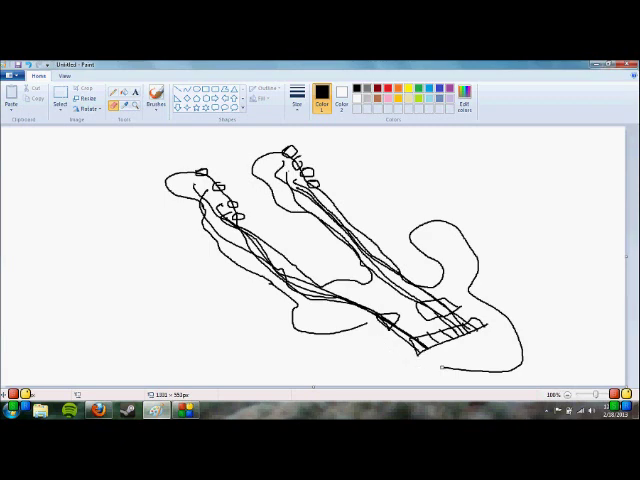
pyautogui.moveTo(407, 360); pyautogui.dragTo(466, 370)
pyautogui.moveTo(366, 324); pyautogui.dragTo(310, 331)
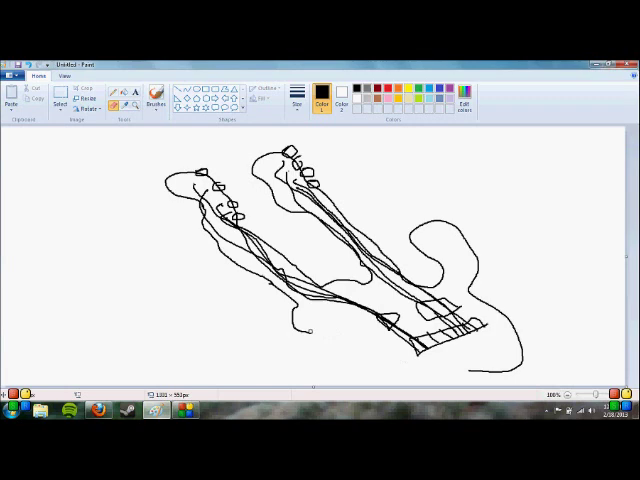
pyautogui.click(156, 97)
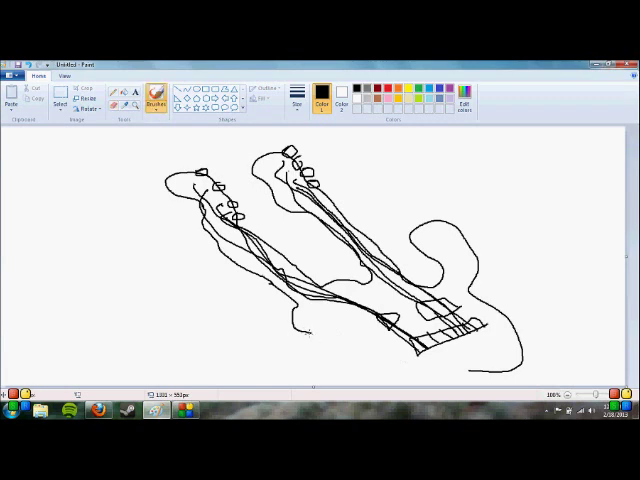
pyautogui.moveTo(320, 333)
pyautogui.mouseDown()
pyautogui.moveTo(423, 374)
pyautogui.moveTo(463, 373)
pyautogui.mouseUp()
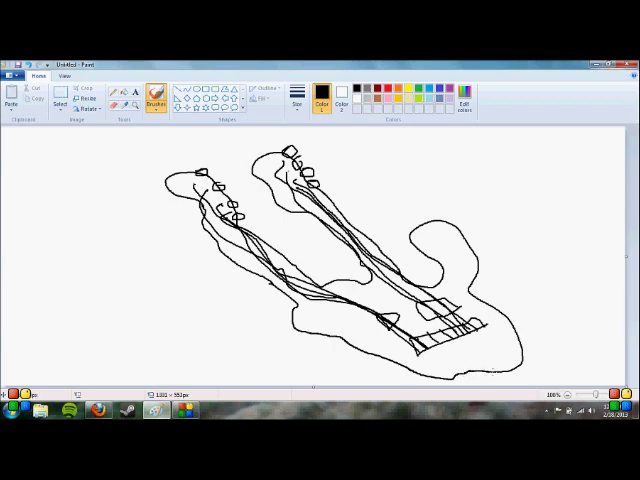
# Draw three round control knobs beside the bridge.
pyautogui.moveTo(504, 343); pyautogui.dragTo(505, 349)
pyautogui.moveTo(495, 327); pyautogui.dragTo(498, 338)
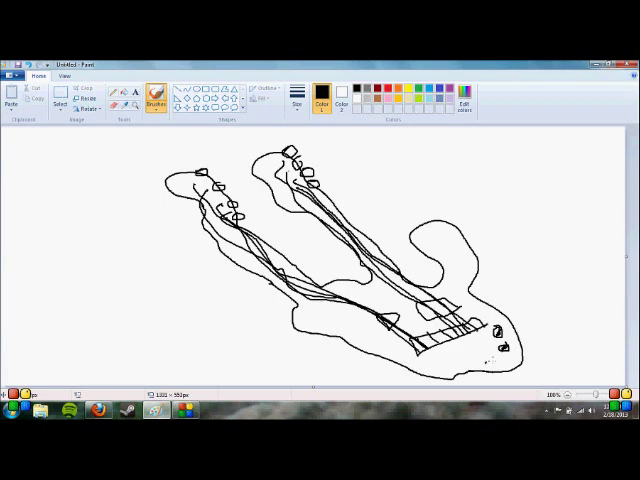
pyautogui.moveTo(486, 361); pyautogui.dragTo(520, 385)
pyautogui.click(124, 91)
# Fill the small gap at the body's lower right black as a cable.
pyautogui.click(508, 376)
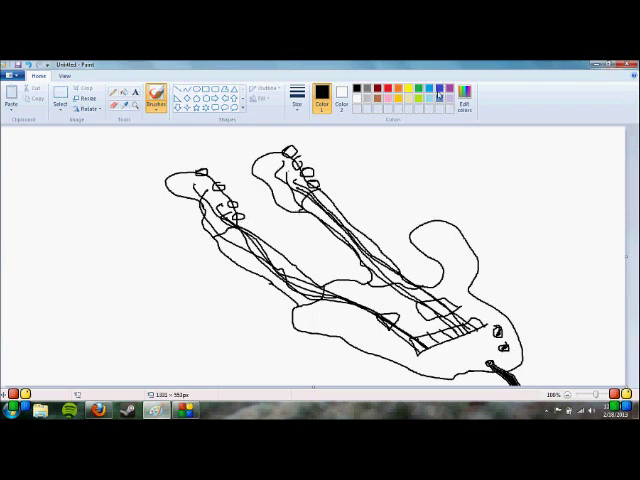
# Fill the guitar body and the gaps between the neck lines with purple.
pyautogui.click(448, 89)
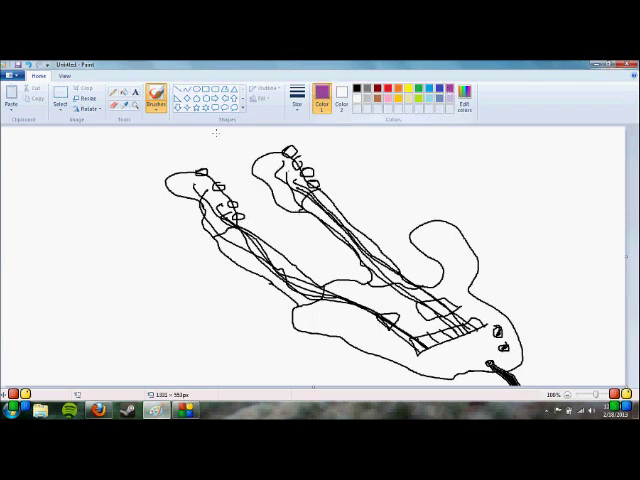
pyautogui.click(121, 93)
pyautogui.click(457, 283)
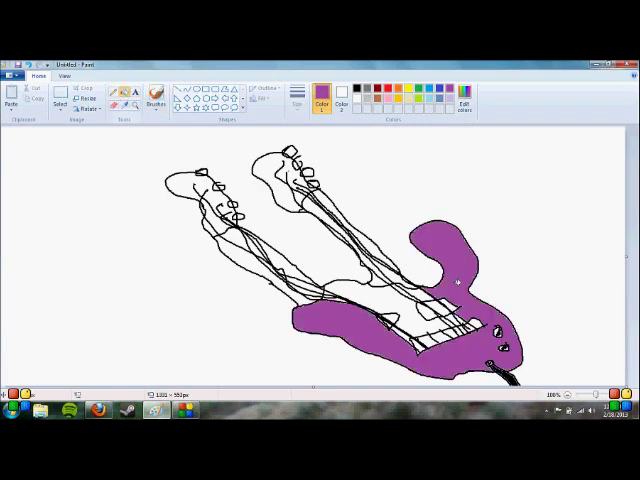
pyautogui.click(350, 292)
pyautogui.click(393, 298)
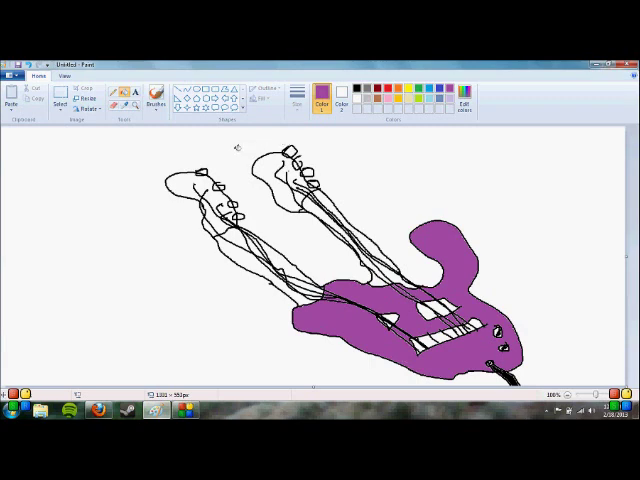
# Paint the pickup between the strings and the small pickup shape light blue.
pyautogui.click(429, 88)
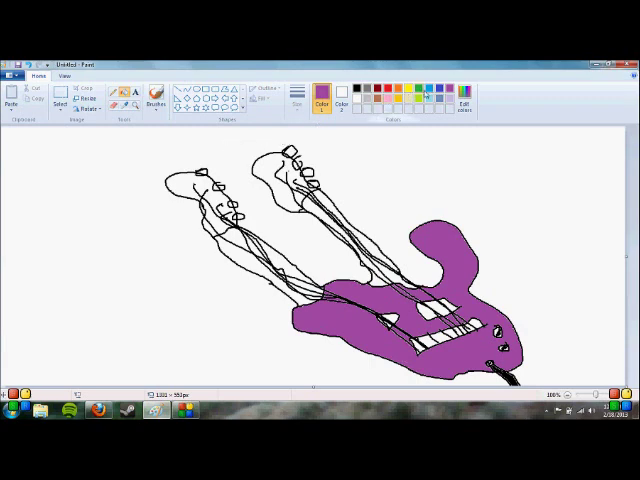
pyautogui.moveTo(440, 291)
pyautogui.mouseDown()
pyautogui.moveTo(426, 307)
pyautogui.moveTo(440, 305)
pyautogui.moveTo(453, 316)
pyautogui.mouseUp()
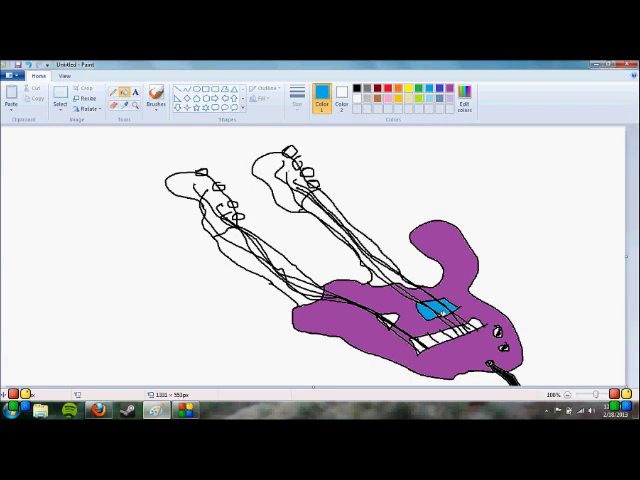
pyautogui.click(390, 318)
pyautogui.scroll(7, 300, 198)
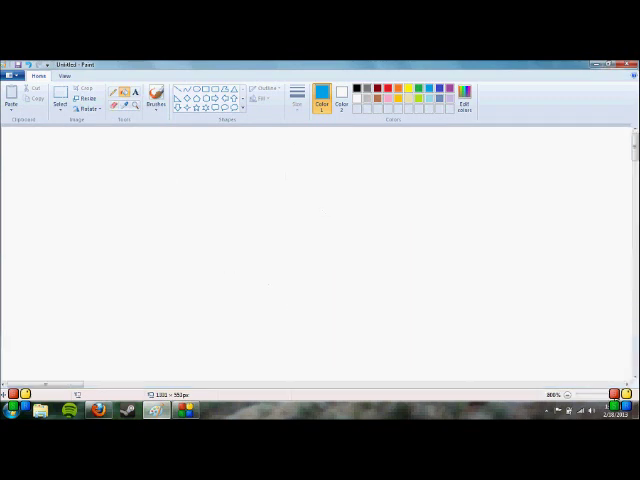
pyautogui.scroll(-6, 300, 197)
pyautogui.scroll(-1, 300, 197)
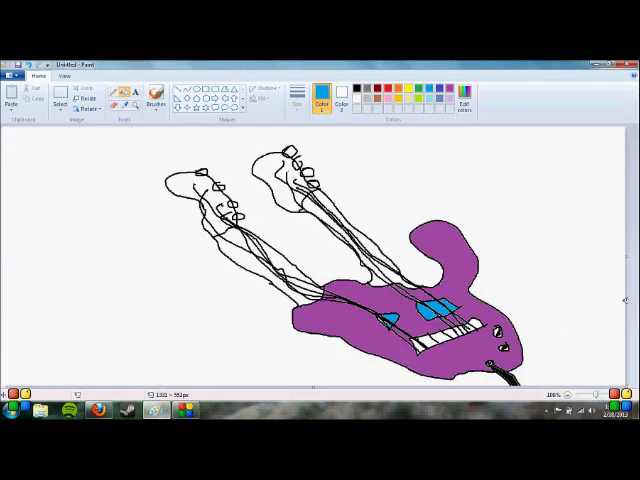
# Zoom in twice to 200% for a close view of the guitar body.
pyautogui.click(603, 393)
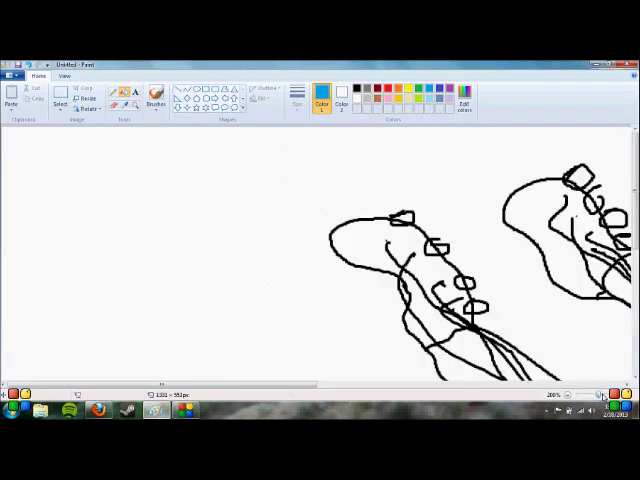
pyautogui.scroll(-3, 530, 308)
pyautogui.scroll(3, 490, 300)
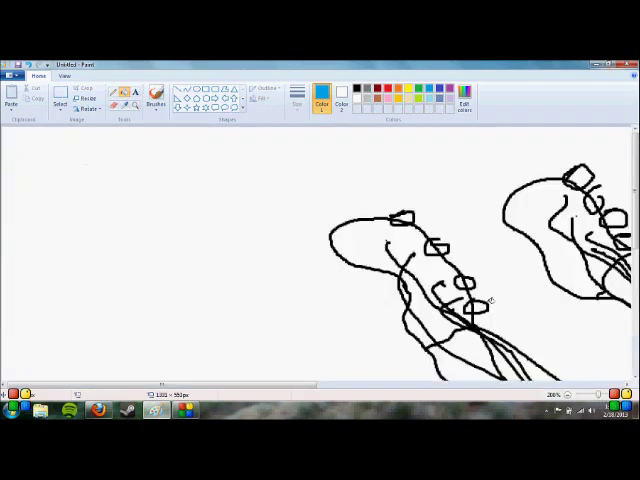
pyautogui.scroll(-1, 490, 300)
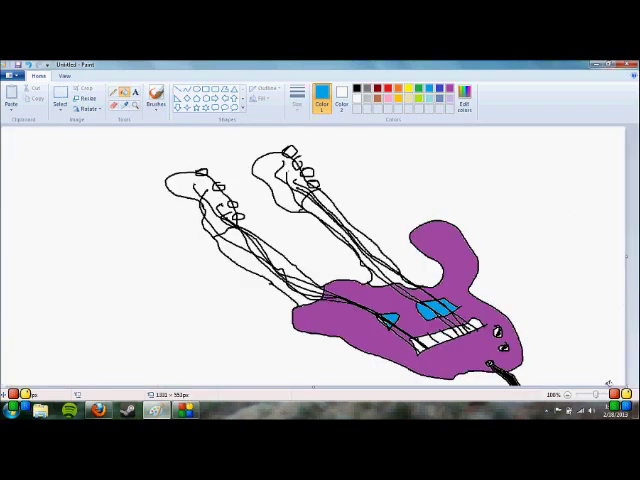
pyautogui.click(608, 393)
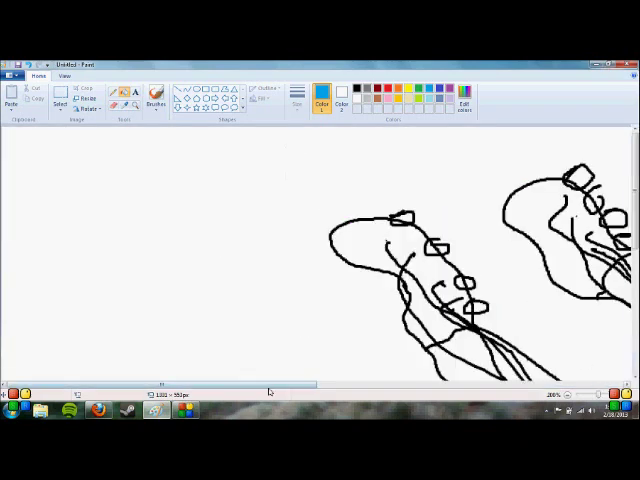
pyautogui.moveTo(303, 387); pyautogui.dragTo(480, 383)
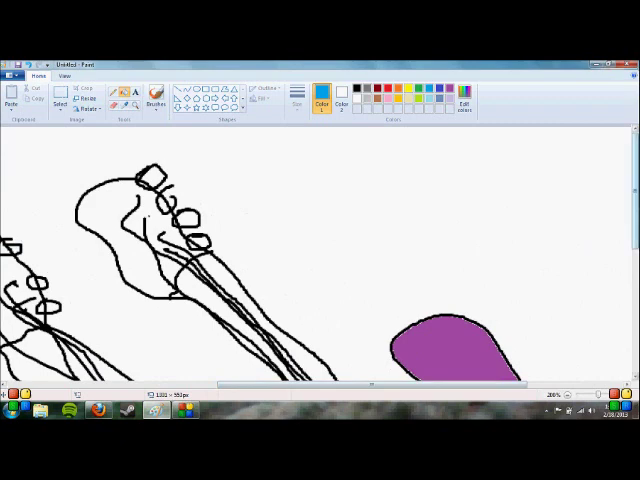
pyautogui.moveTo(636, 206); pyautogui.dragTo(636, 320)
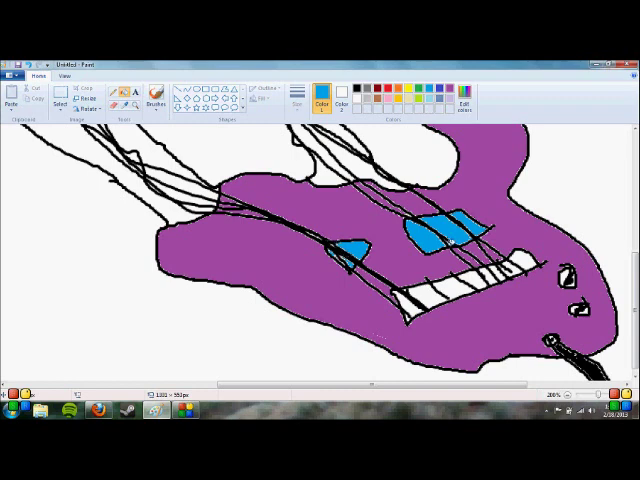
# Try a purple fill on the string lines, then undo it.
pyautogui.click(448, 88)
pyautogui.click(314, 233)
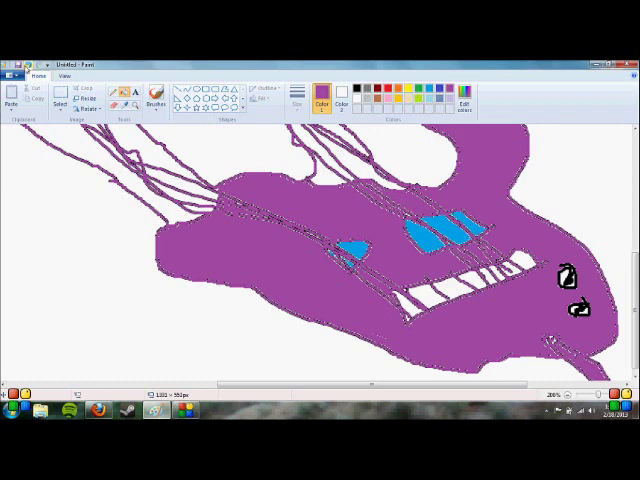
pyautogui.click(28, 64)
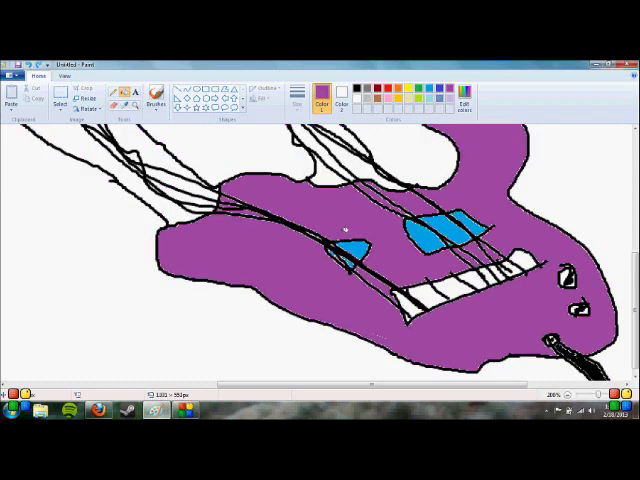
# Fill the five white fretboard segments red.
pyautogui.click(388, 89)
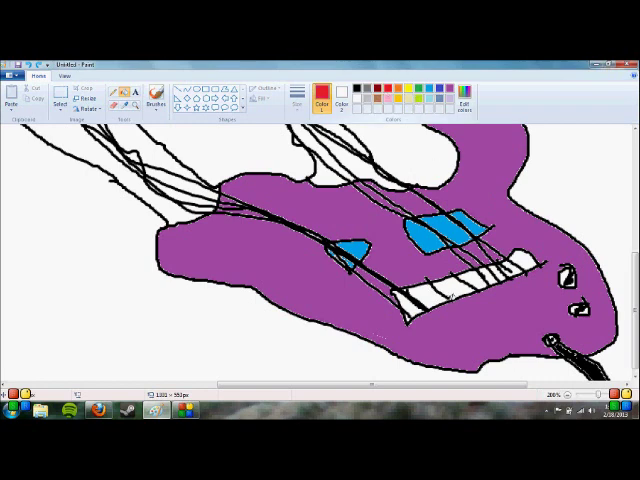
pyautogui.click(428, 294)
pyautogui.click(405, 302)
pyautogui.click(460, 286)
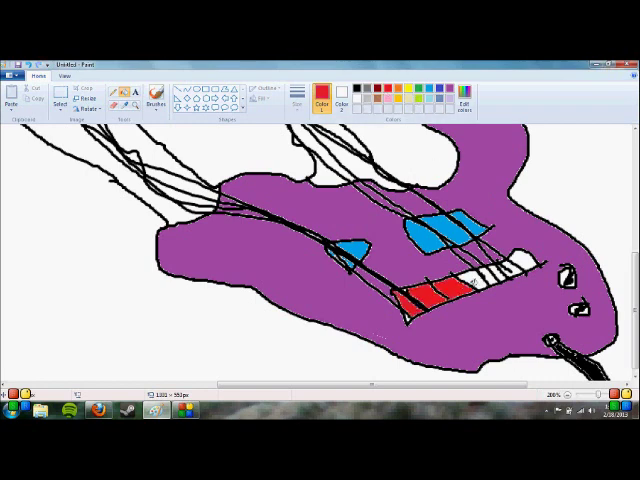
pyautogui.click(482, 279)
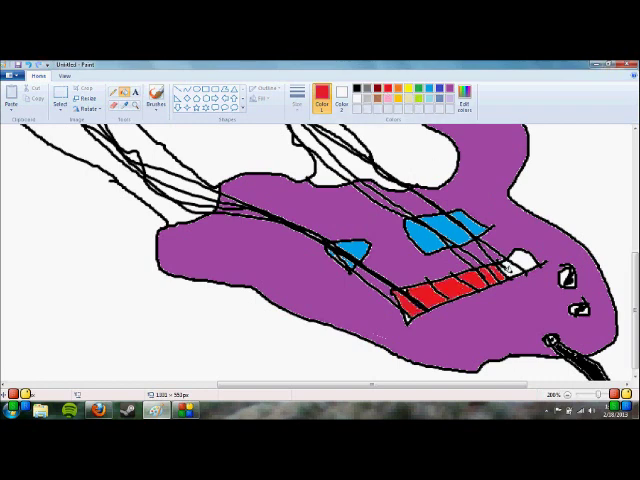
pyautogui.click(518, 262)
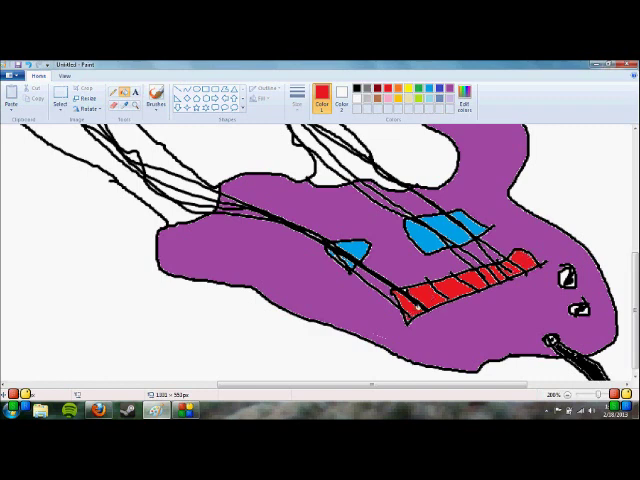
# Fill both control knobs yellow and zoom back out to 100%.
pyautogui.click(411, 99)
pyautogui.click(566, 277)
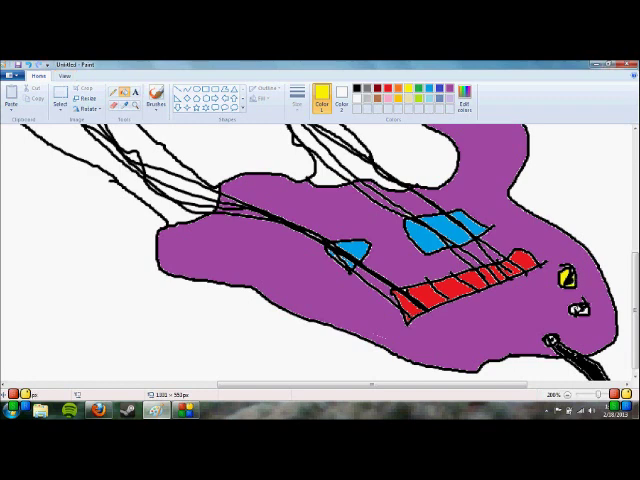
pyautogui.click(584, 311)
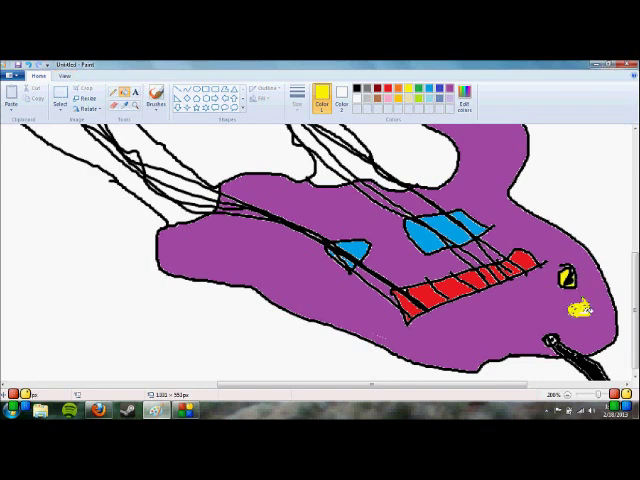
pyautogui.click(598, 393)
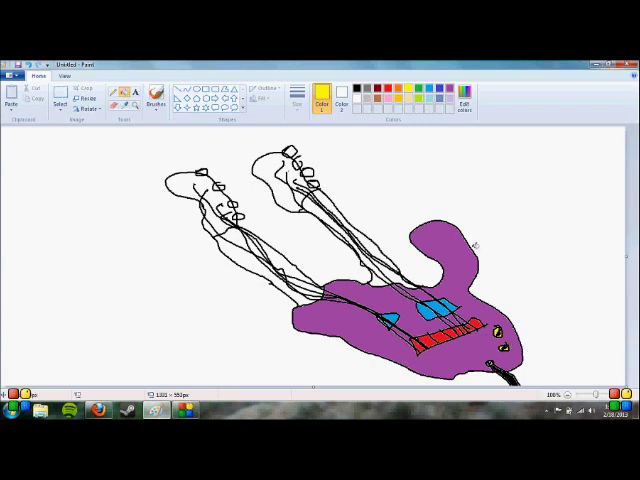
# Fill the right guitar neck brown, including the small gaps at its base.
pyautogui.click(378, 100)
pyautogui.click(328, 215)
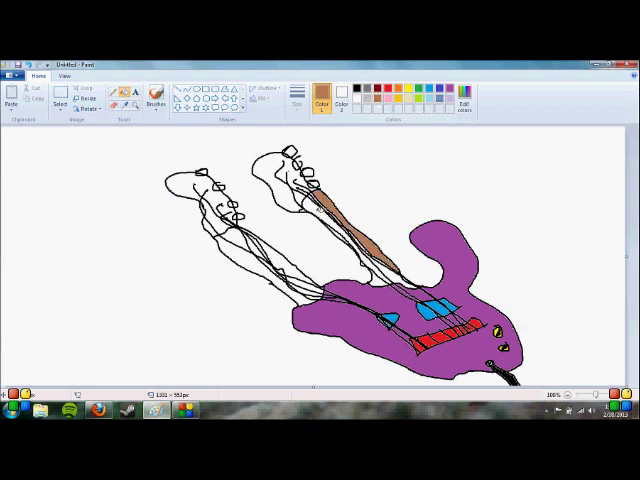
pyautogui.click(383, 270)
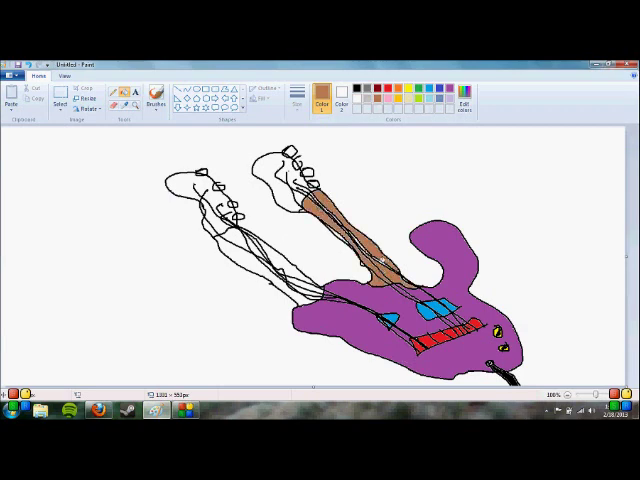
pyautogui.click(382, 259)
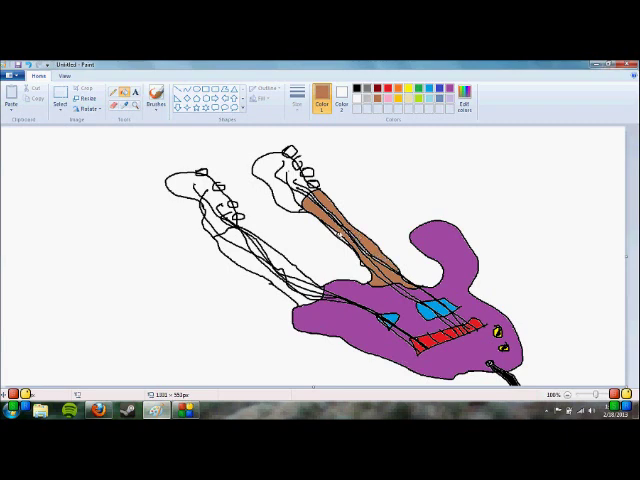
# Fill the left neck's sections brown and undo the accidental brown outline fill.
pyautogui.click(230, 232)
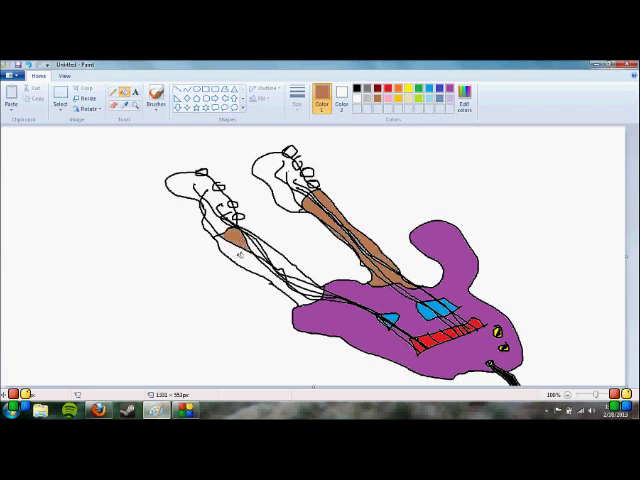
pyautogui.click(268, 272)
pyautogui.click(285, 262)
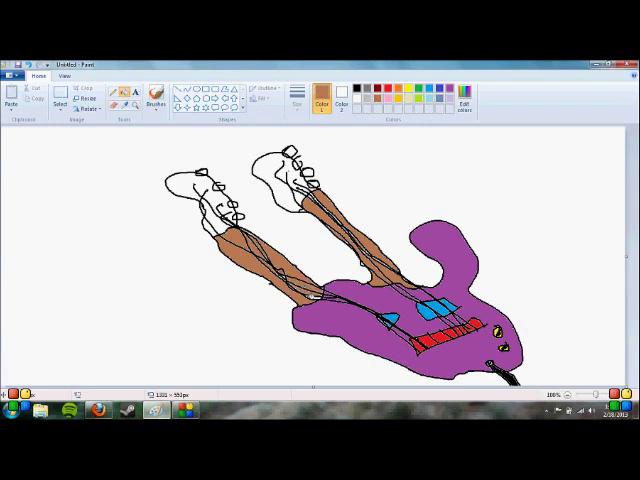
pyautogui.click(313, 296)
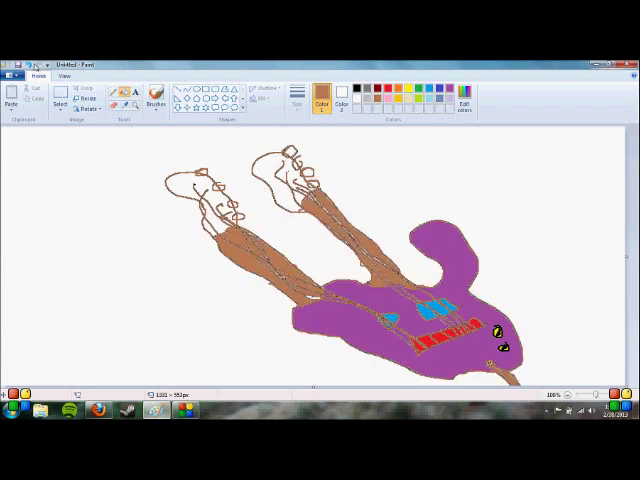
pyautogui.hotkey('ctrl', 'z')
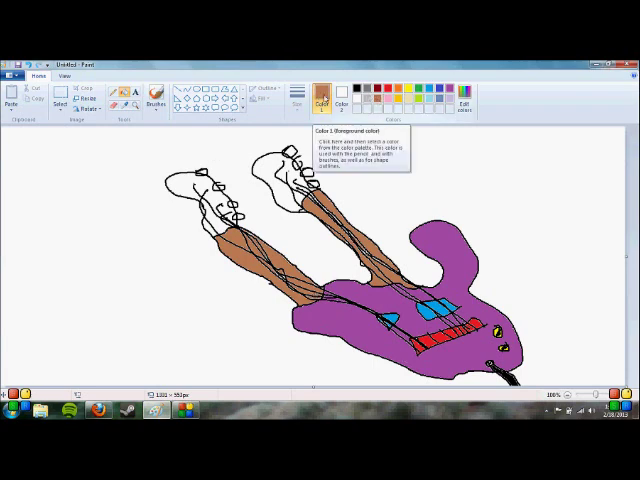
# Mix a darker brown and fill the left headstock with it.
pyautogui.click(464, 98)
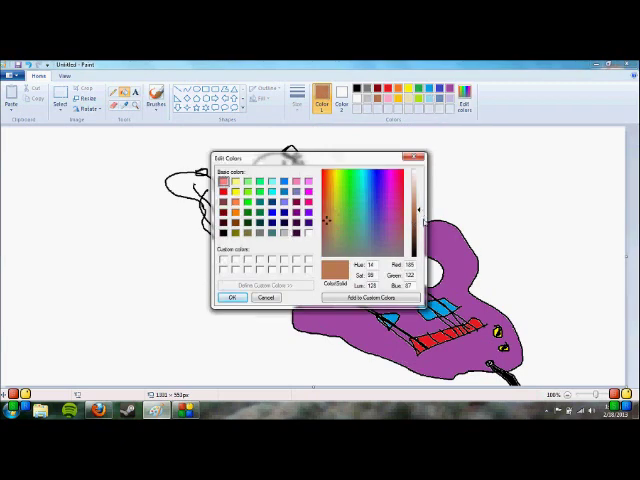
pyautogui.moveTo(420, 213); pyautogui.dragTo(420, 235)
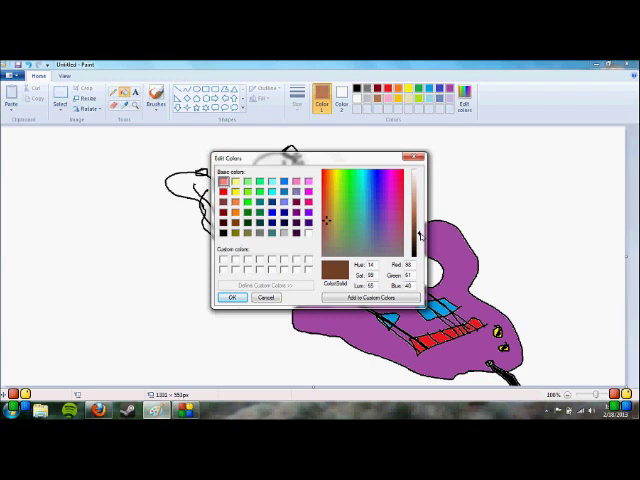
pyautogui.click(238, 297)
pyautogui.click(185, 186)
pyautogui.click(214, 212)
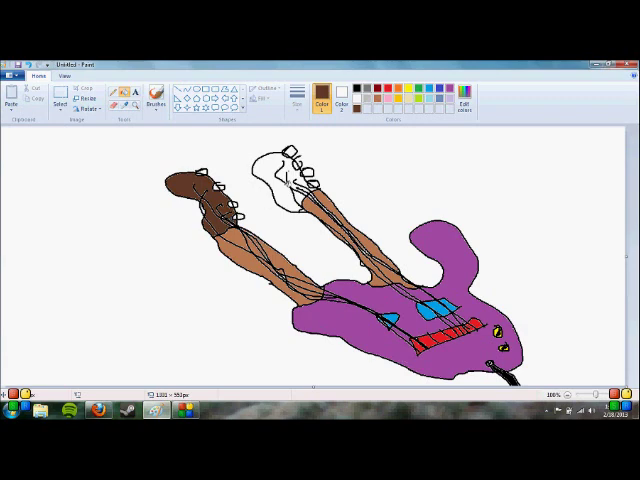
# Fill the upper headstock dark brown and the white gap atop it grey.
pyautogui.click(286, 190)
pyautogui.click(300, 199)
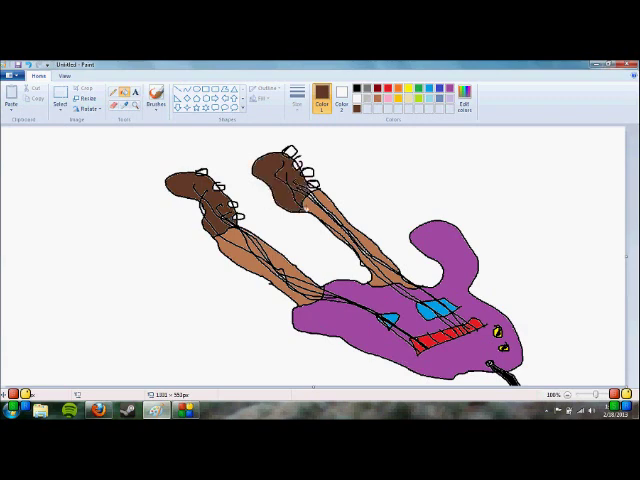
pyautogui.click(367, 89)
pyautogui.click(290, 151)
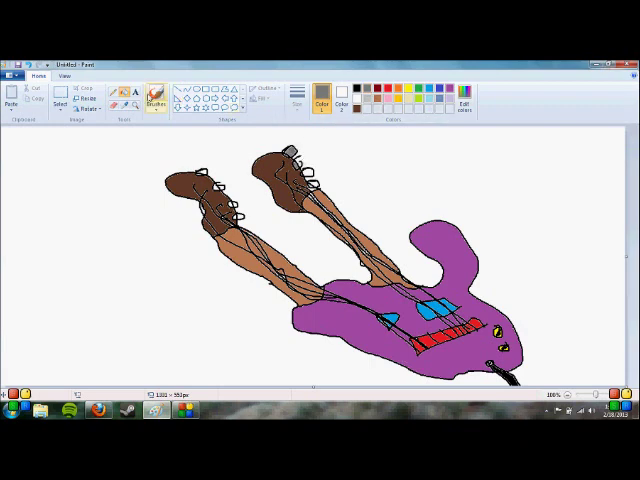
# Fill the tuning pegs on the upper and left headstocks with grey.
pyautogui.click(156, 97)
pyautogui.click(356, 89)
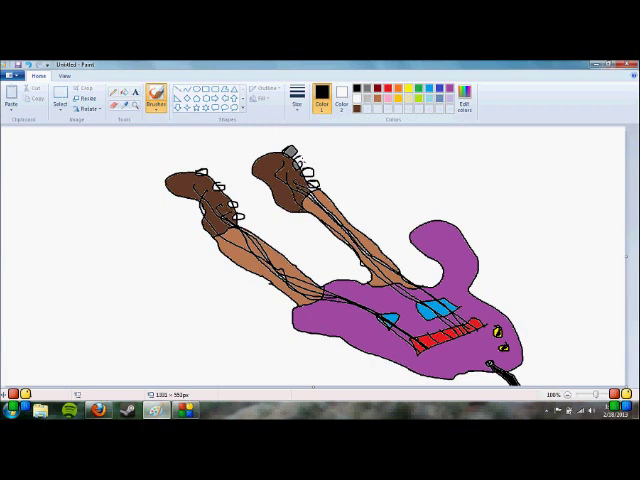
pyautogui.click(367, 89)
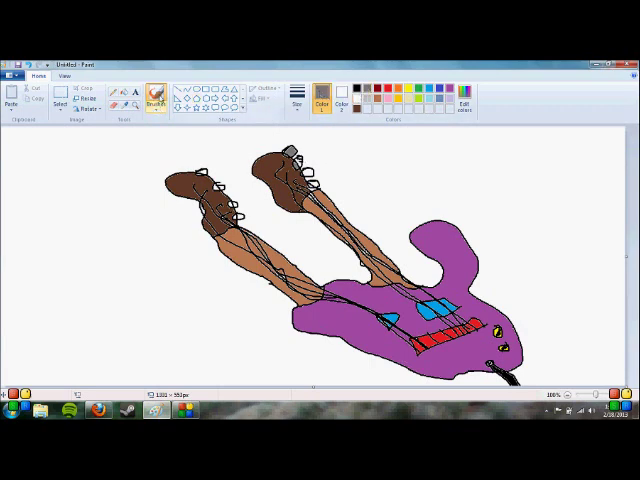
pyautogui.click(124, 92)
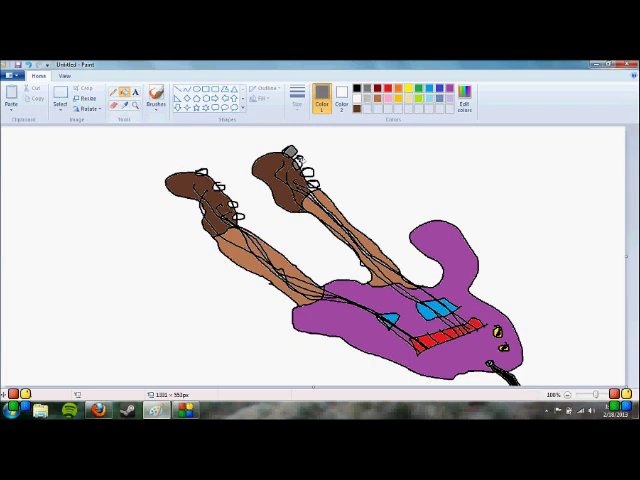
pyautogui.click(309, 174)
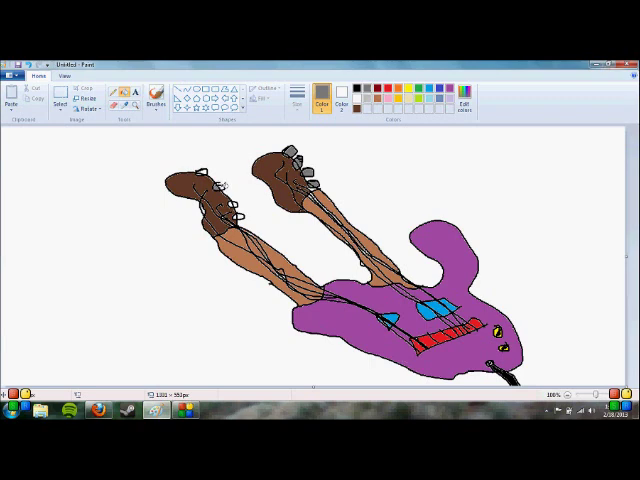
pyautogui.click(205, 173)
pyautogui.click(238, 215)
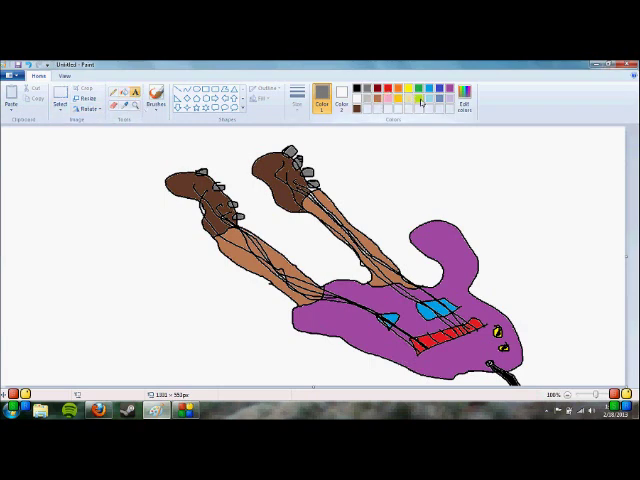
# Type the green title 'Double Bass' in a text box above the guitar.
pyautogui.click(418, 90)
pyautogui.moveTo(340, 140); pyautogui.dragTo(579, 180)
pyautogui.write('Do')
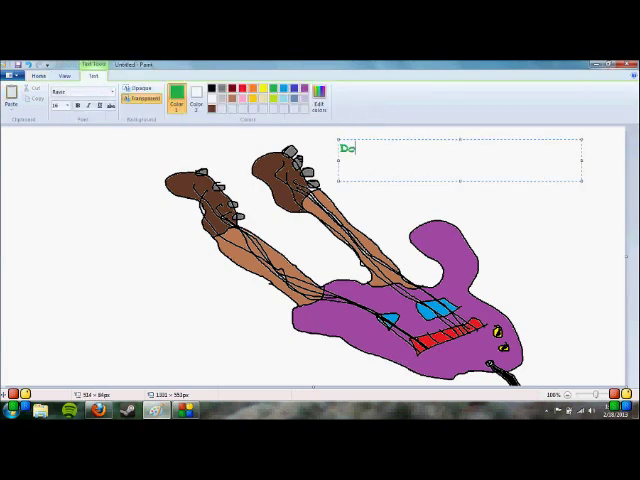
pyautogui.write('uble B')
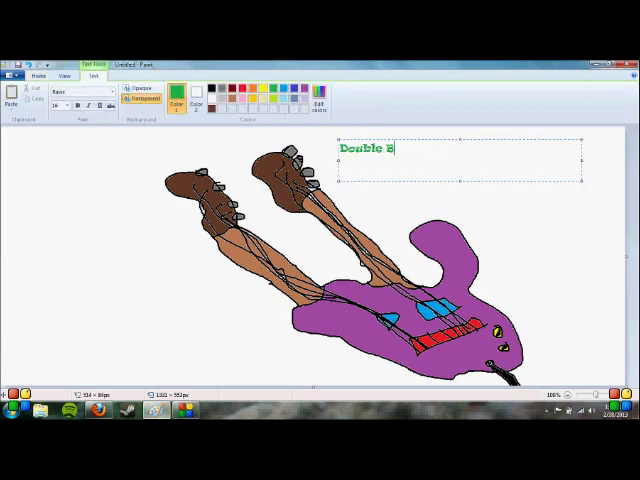
pyautogui.write('assa')
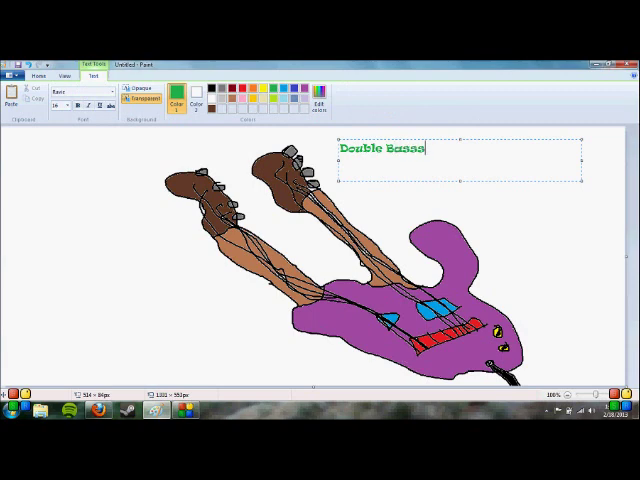
pyautogui.press('BackSpace')
pyautogui.hotkey('ctrl', 'a')
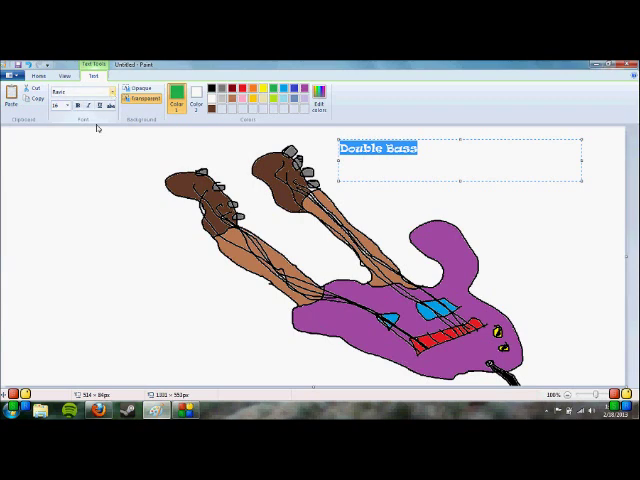
# Give the title the Magneto font and commit it to the canvas.
pyautogui.click(112, 91)
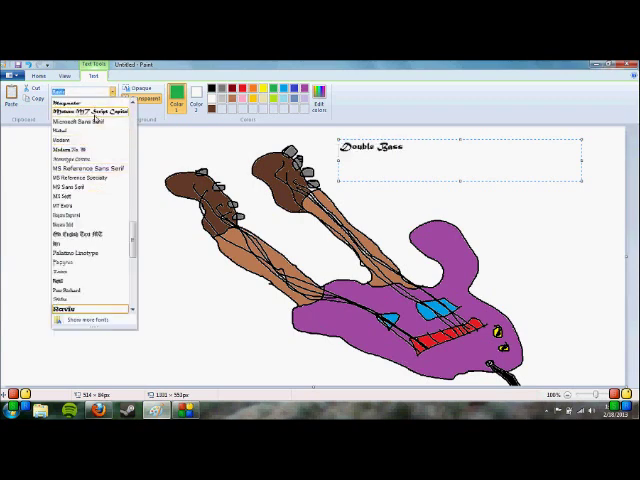
pyautogui.moveTo(131, 240)
pyautogui.mouseDown()
pyautogui.moveTo(133, 293)
pyautogui.moveTo(139, 221)
pyautogui.mouseUp()
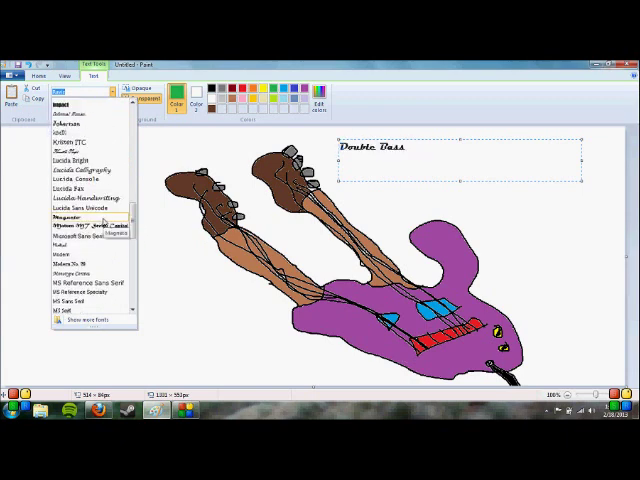
pyautogui.click(103, 218)
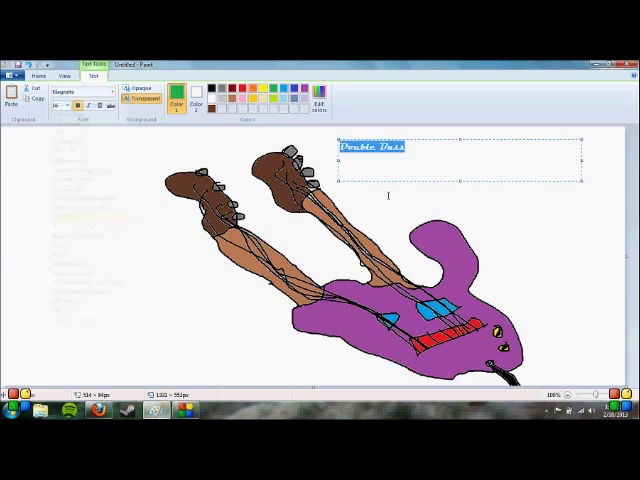
pyautogui.click(387, 196)
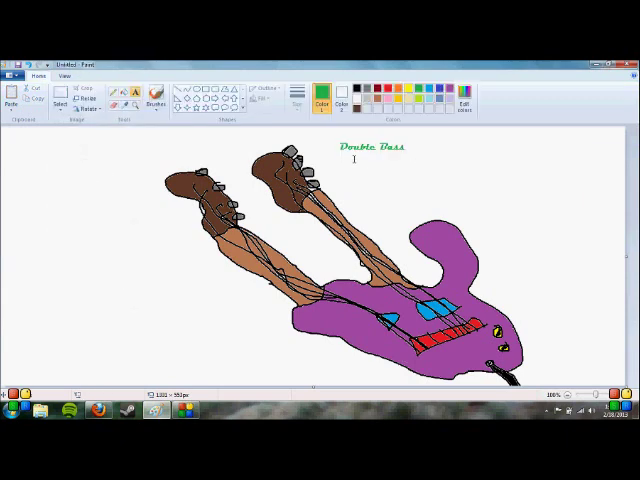
pyautogui.moveTo(353, 159); pyautogui.dragTo(553, 180)
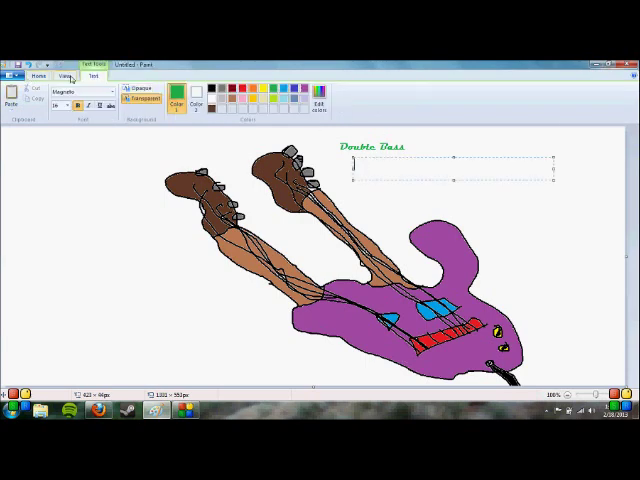
pyautogui.click(40, 76)
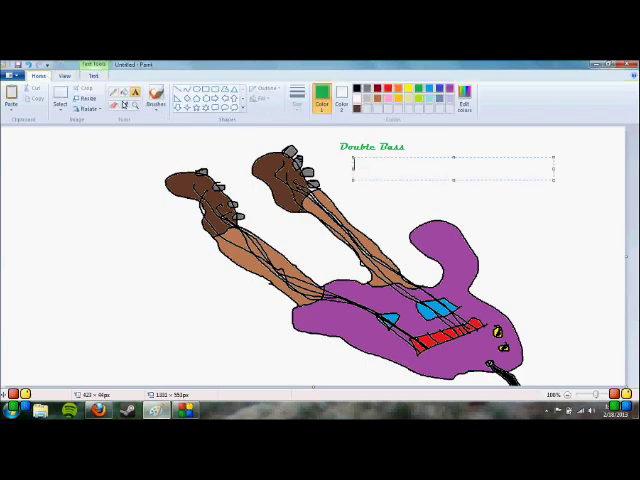
# Write the pink 'GearofTime' signature below the title with a different brush style.
pyautogui.click(155, 94)
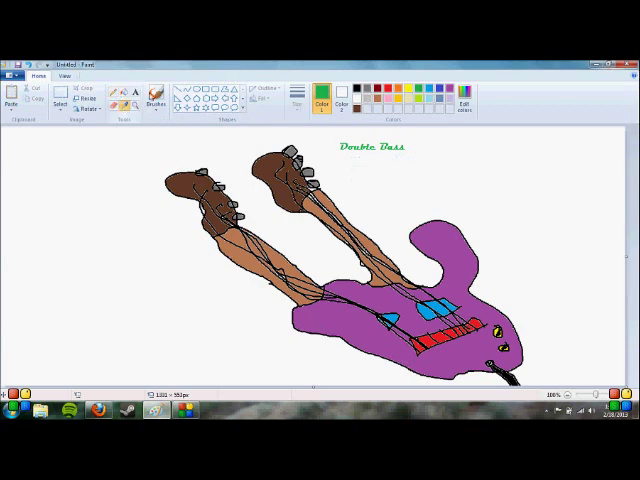
pyautogui.click(157, 108)
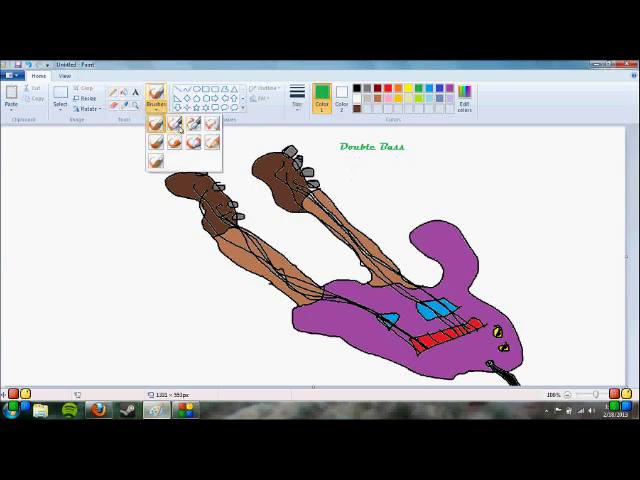
pyautogui.click(193, 125)
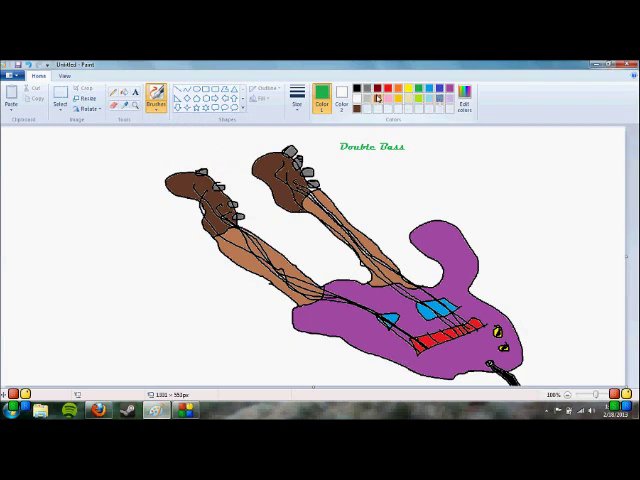
pyautogui.click(389, 100)
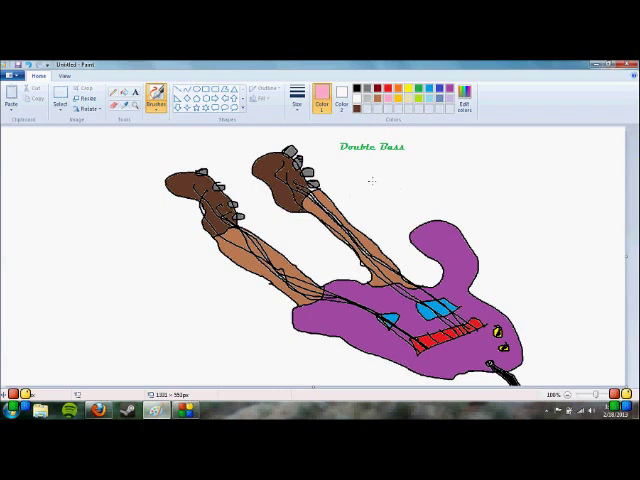
pyautogui.moveTo(381, 177)
pyautogui.mouseDown()
pyautogui.moveTo(367, 160)
pyautogui.moveTo(411, 190)
pyautogui.moveTo(466, 180)
pyautogui.moveTo(487, 190)
pyautogui.moveTo(497, 178)
pyautogui.moveTo(510, 192)
pyautogui.moveTo(528, 171)
pyautogui.moveTo(528, 196)
pyautogui.moveTo(601, 184)
pyautogui.mouseUp()
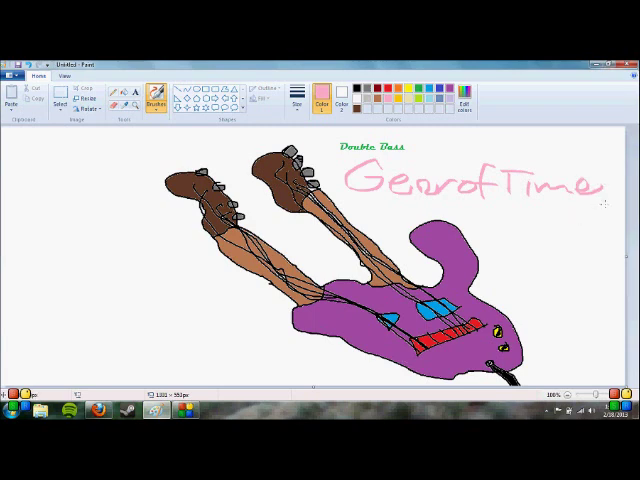
# Underline the signature with a pink swoosh, then close Paint without saving.
pyautogui.moveTo(350, 198); pyautogui.dragTo(545, 225)
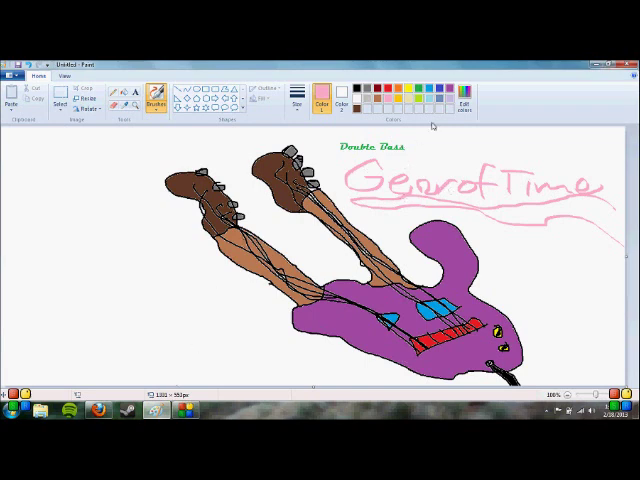
pyautogui.click(627, 63)
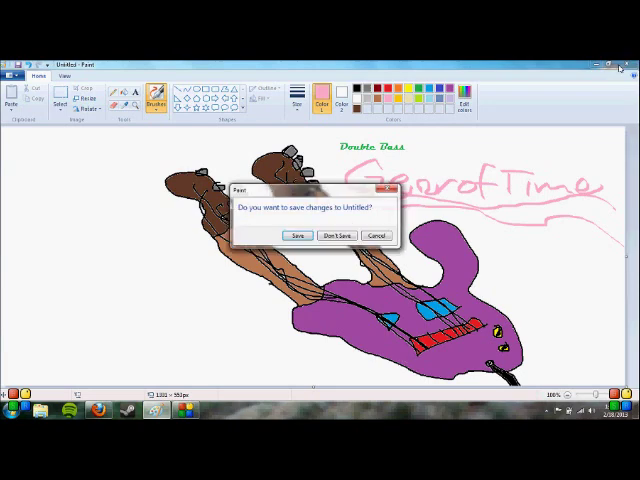
pyautogui.click(326, 236)
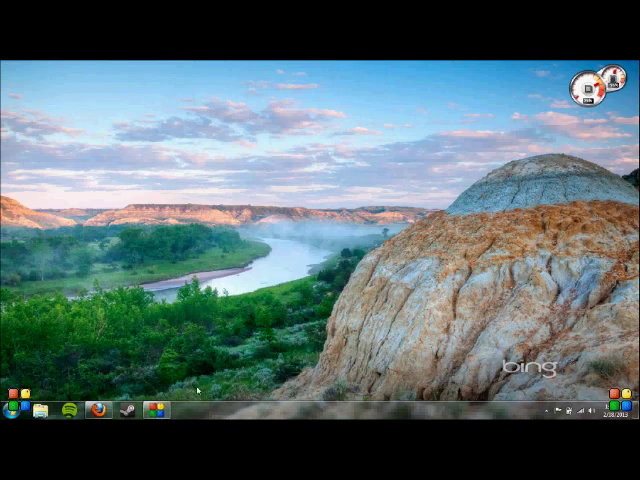